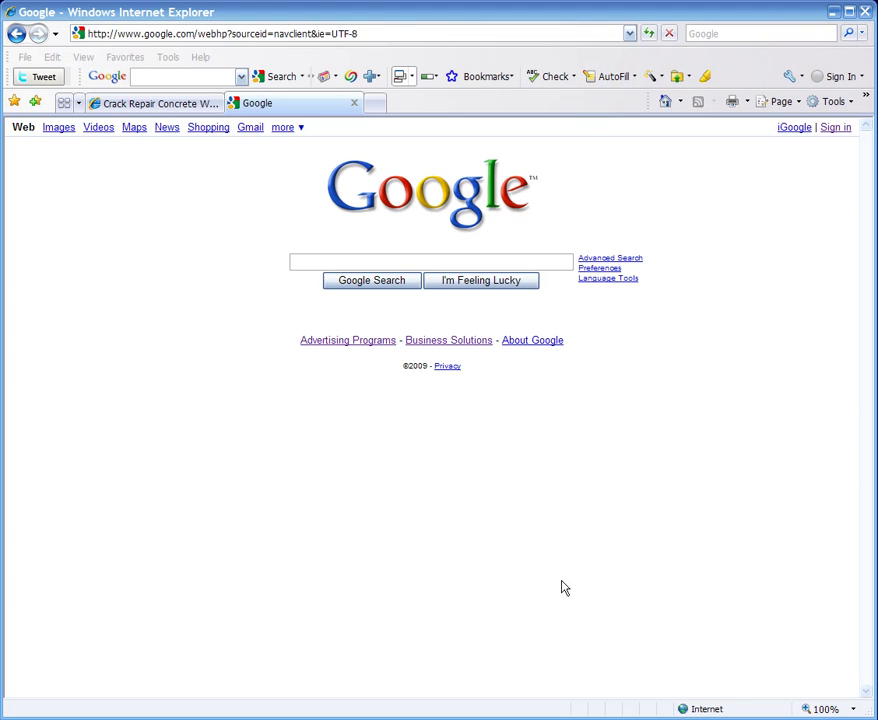
Go from Google's advertising programs to AdWords and sign in with the saved account e-mail and password.
{"action": "left_click", "coordinate": [340, 347]}
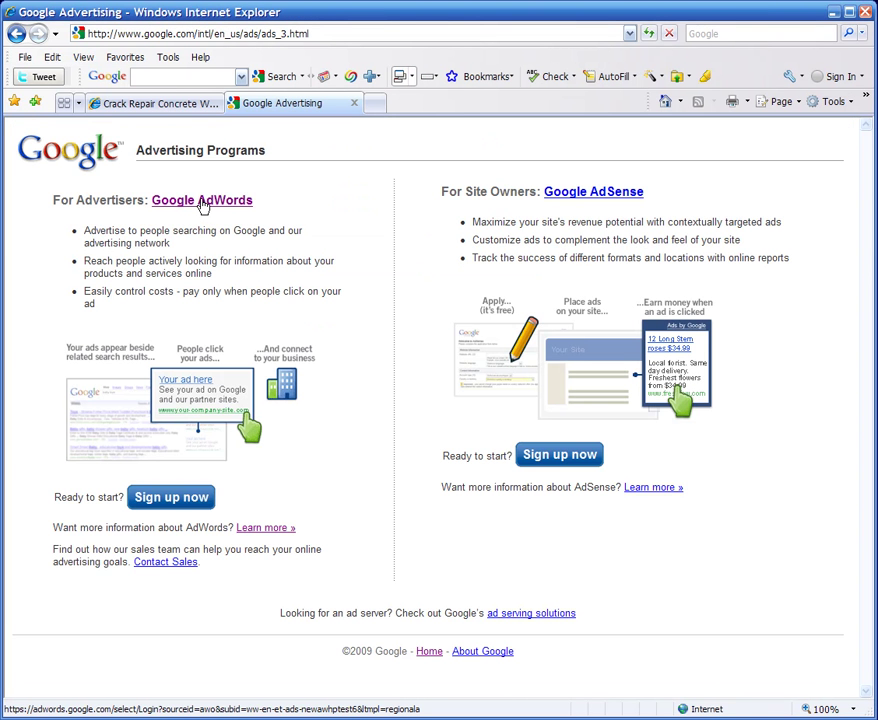
{"action": "left_click", "coordinate": [203, 203]}
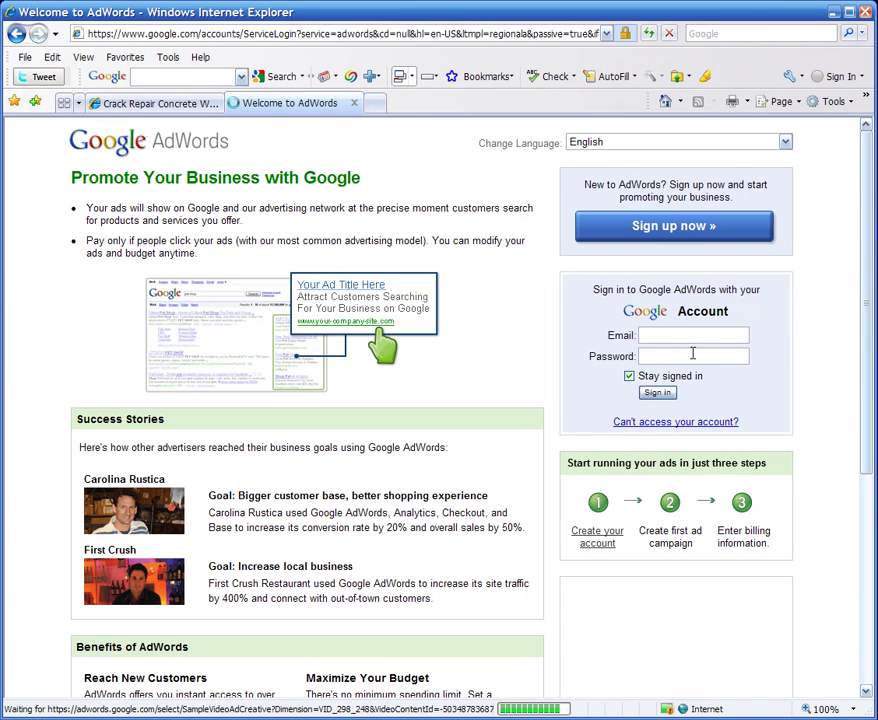
{"action": "left_click", "coordinate": [685, 335]}
{"action": "key", "text": "Down"}
{"action": "key", "text": "Down"}
{"action": "key", "text": "Return"}
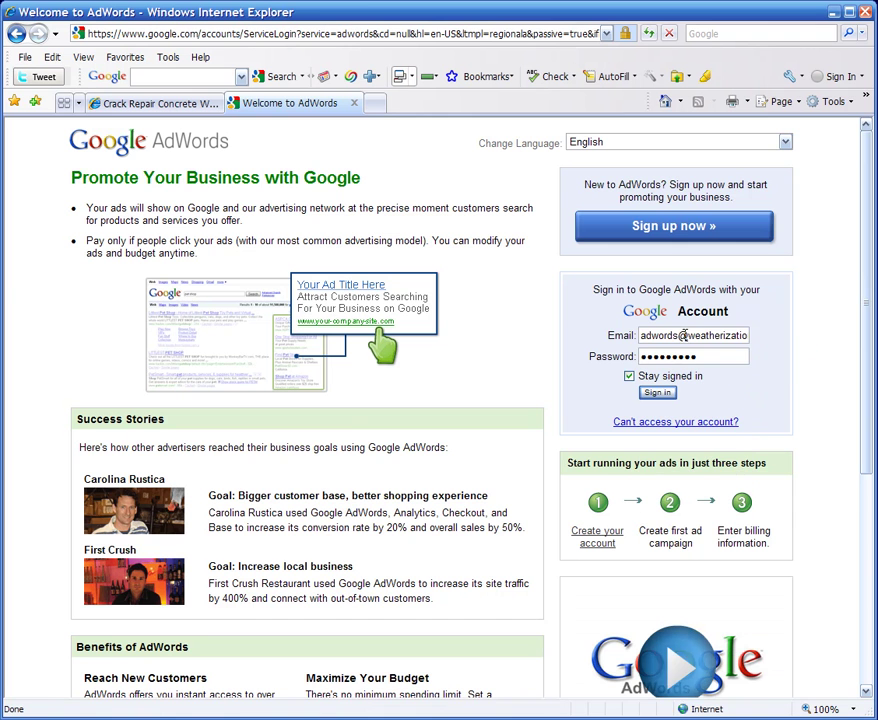
{"action": "key", "text": "Return"}
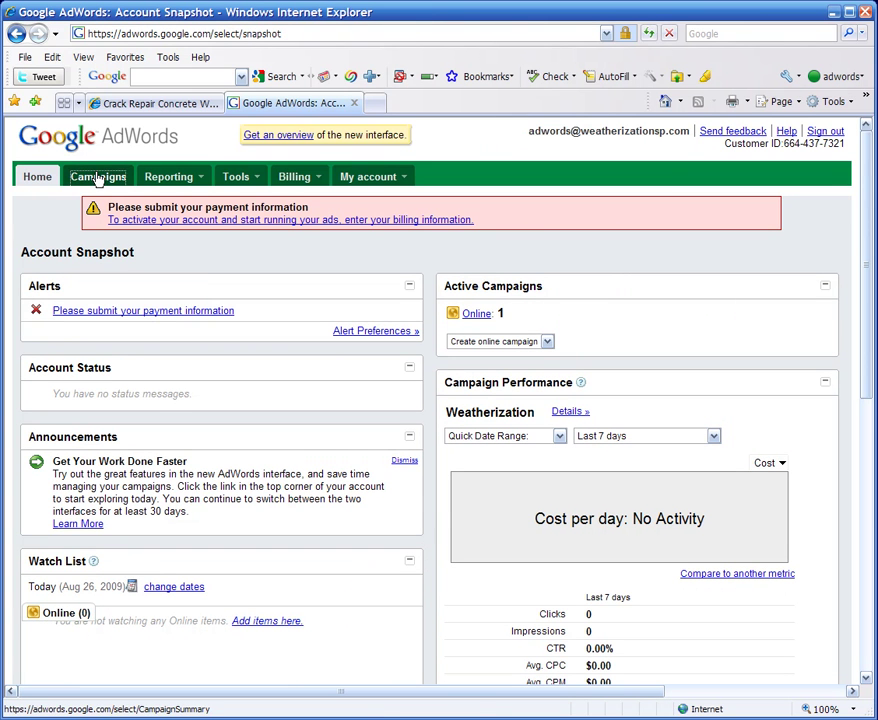
Open the Weaterization Products ad group in the Weatherization campaign, dismissing the new-interface welcome note.
{"action": "left_click", "coordinate": [97, 177]}
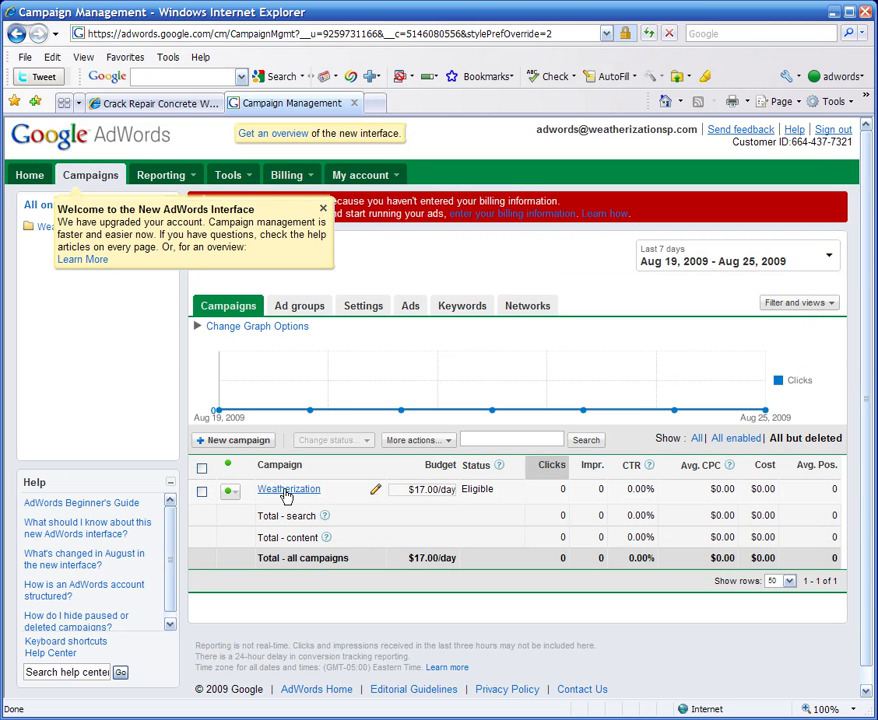
{"action": "left_click", "coordinate": [287, 490]}
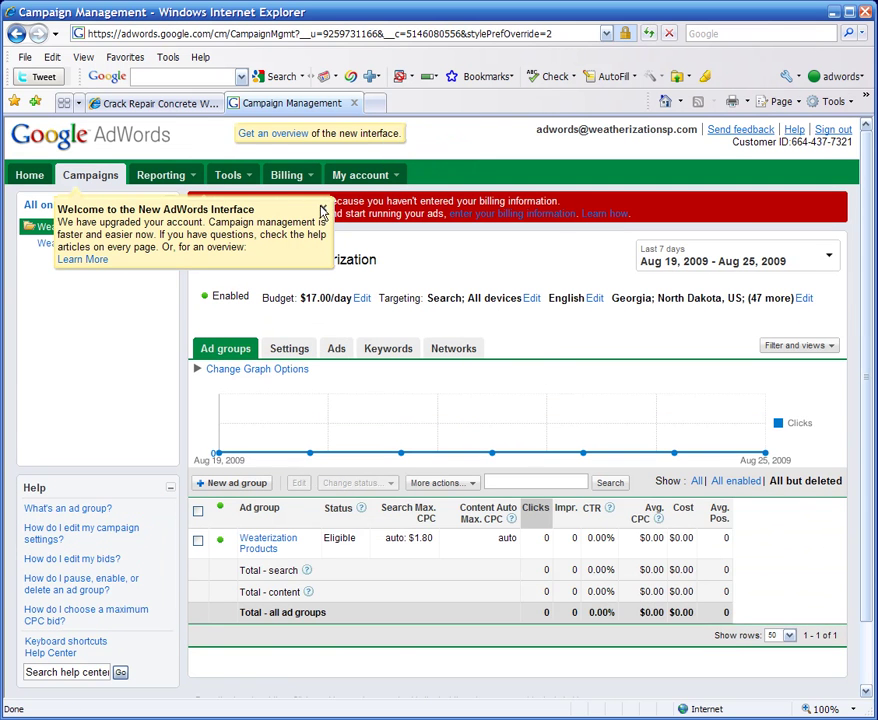
{"action": "left_click", "coordinate": [322, 208]}
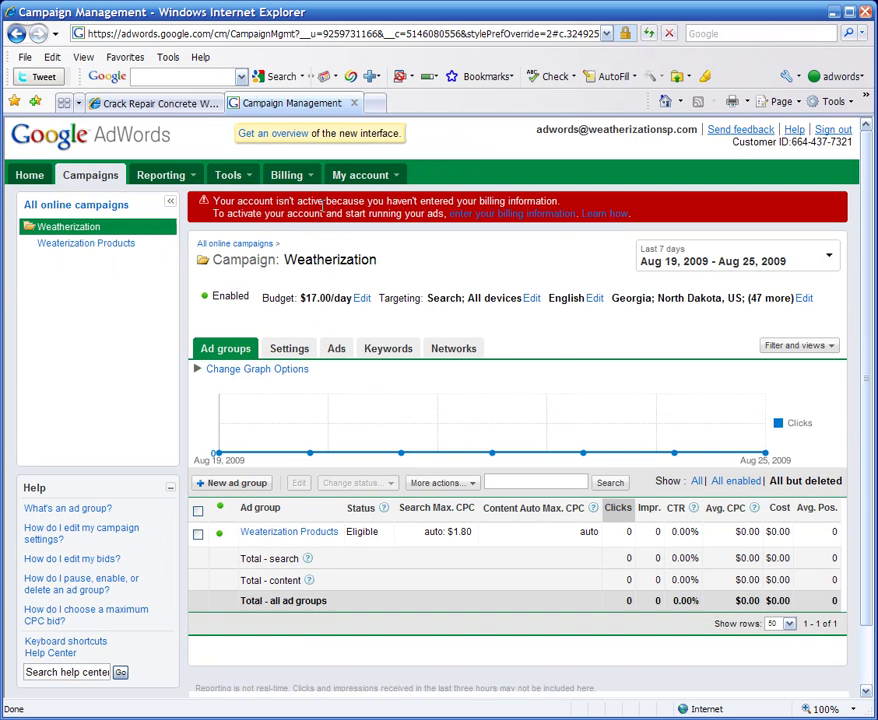
{"action": "left_click", "coordinate": [309, 536]}
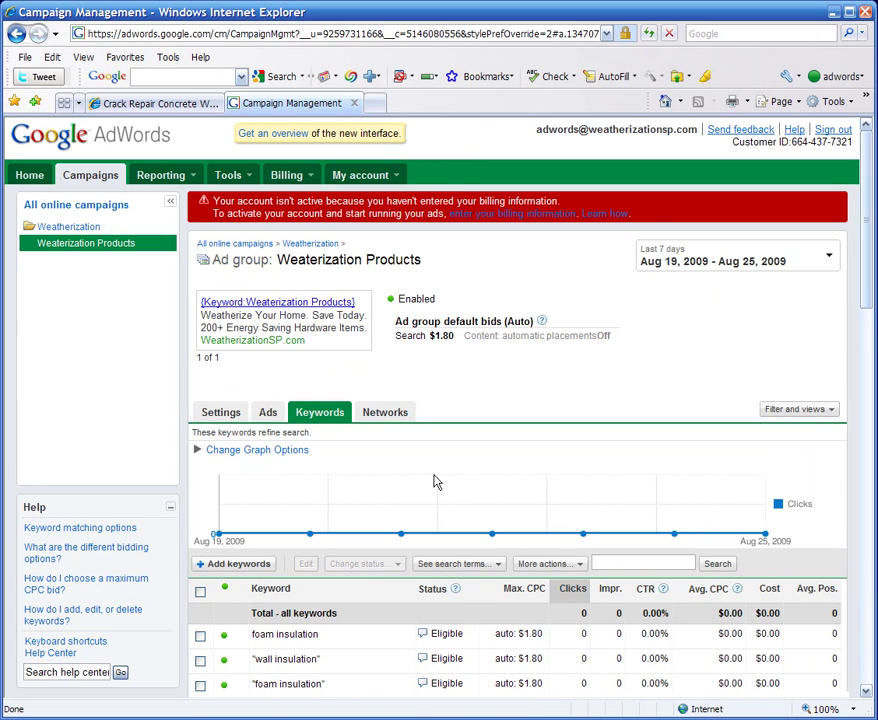
Start adding keywords to the ad group and open the Keyword Tool for more suggestions.
{"action": "scroll", "coordinate": [401, 454], "scroll_direction": "down", "scroll_amount": 2}
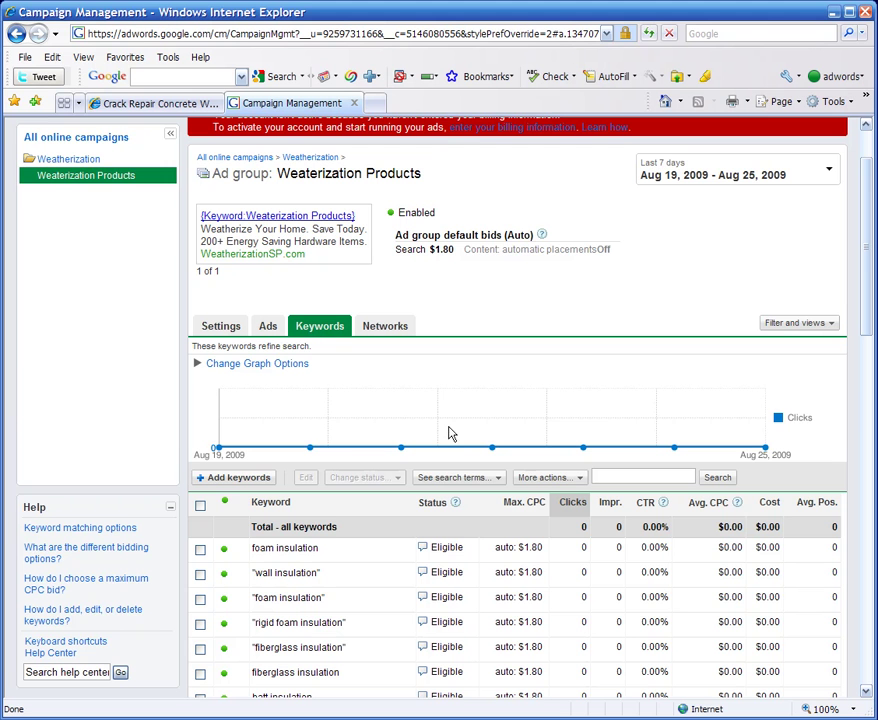
{"action": "left_click", "coordinate": [233, 479]}
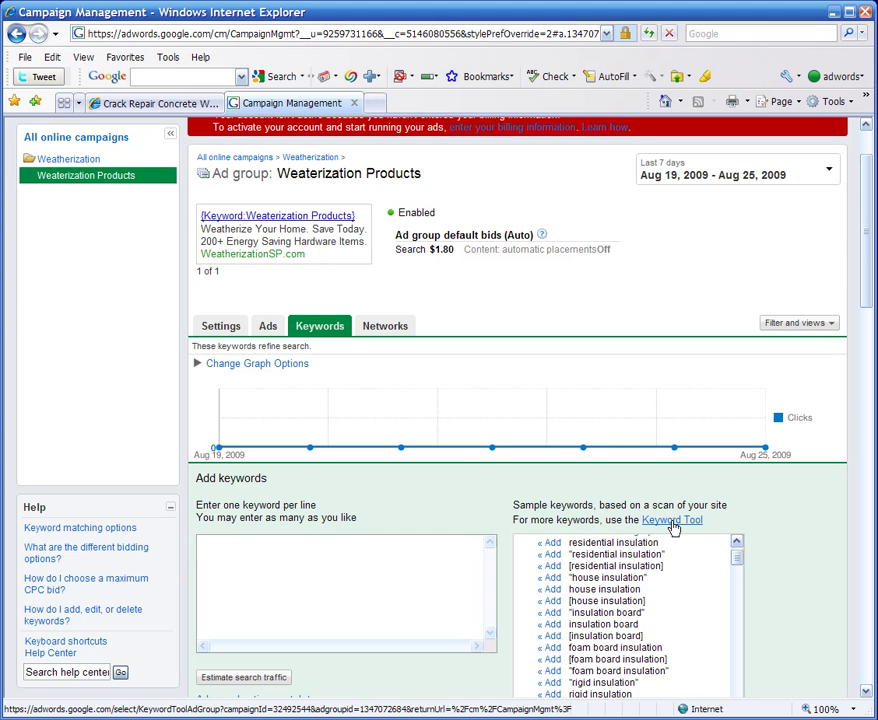
{"action": "left_click", "coordinate": [673, 521]}
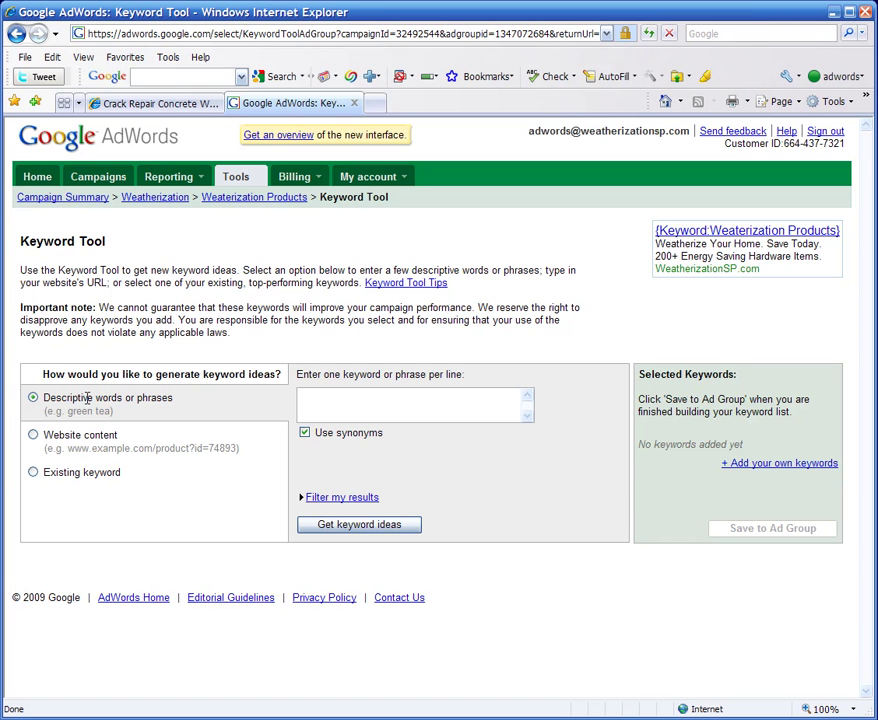
Get keyword ideas for the descriptive phrase "weather strip" and review the related terms' competition and search volumes.
{"action": "left_click", "coordinate": [348, 397]}
{"action": "type", "text": "weather strip"}
{"action": "left_click", "coordinate": [343, 528]}
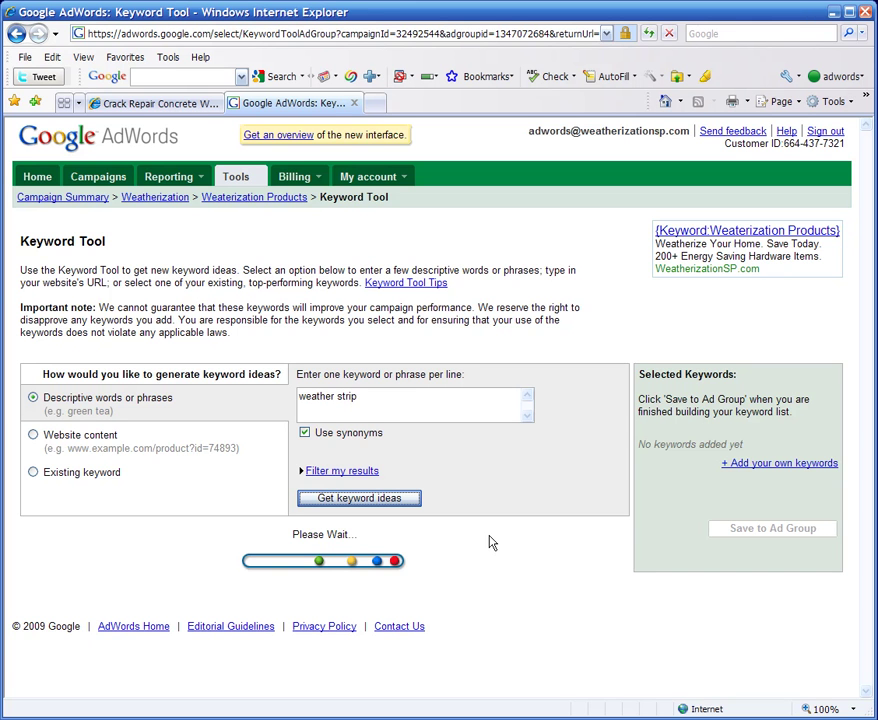
{"action": "scroll", "coordinate": [490, 542], "scroll_direction": "down", "scroll_amount": 4}
{"action": "scroll", "coordinate": [490, 542], "scroll_direction": "down", "scroll_amount": 5}
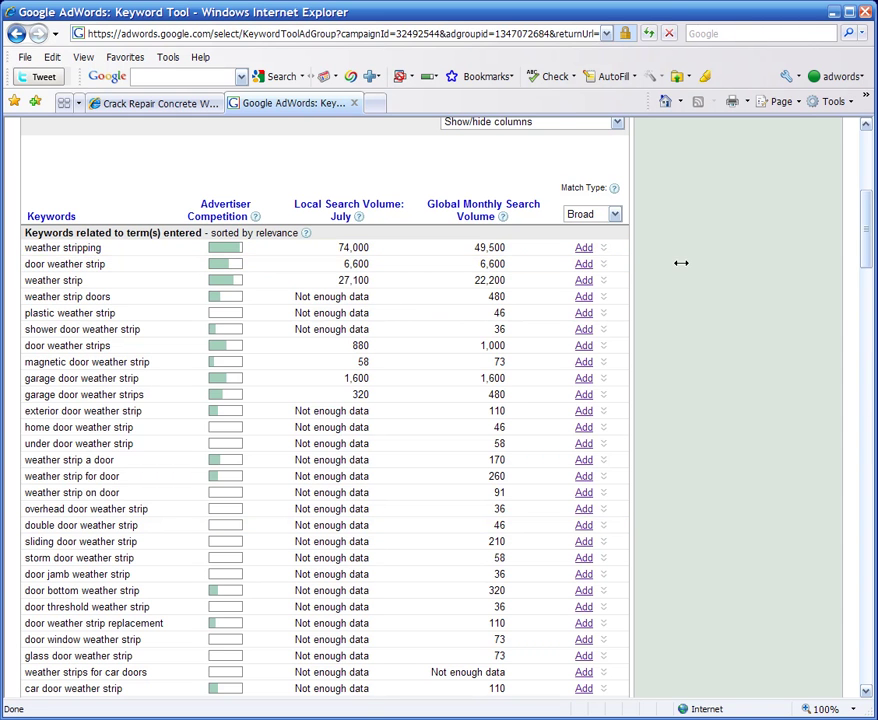
{"action": "mouse_move", "coordinate": [219, 251]}
{"action": "mouse_move", "coordinate": [359, 219]}
Show the Estimated Ad Position column and recalculate the estimates with a maximum CPC bid of 2.50 US dollars.
{"action": "scroll", "coordinate": [855, 248], "scroll_direction": "up", "scroll_amount": 3}
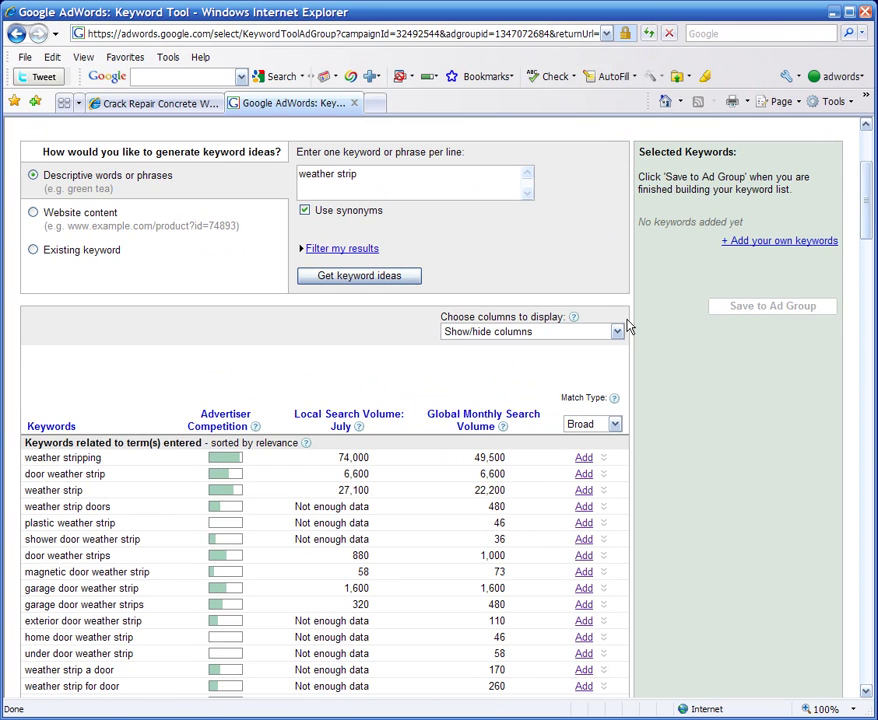
{"action": "left_click", "coordinate": [617, 332]}
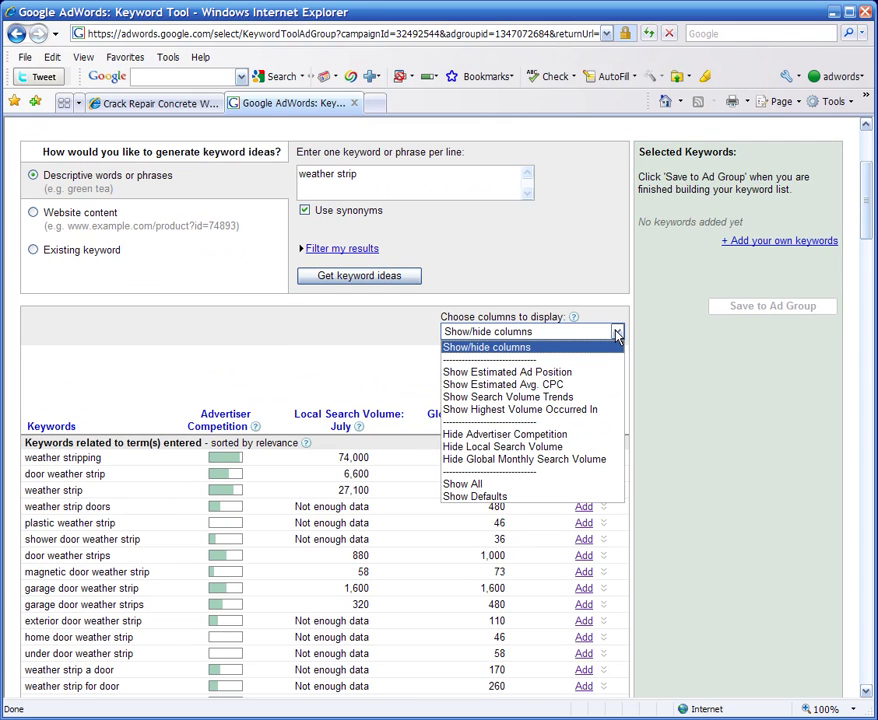
{"action": "left_click", "coordinate": [555, 375]}
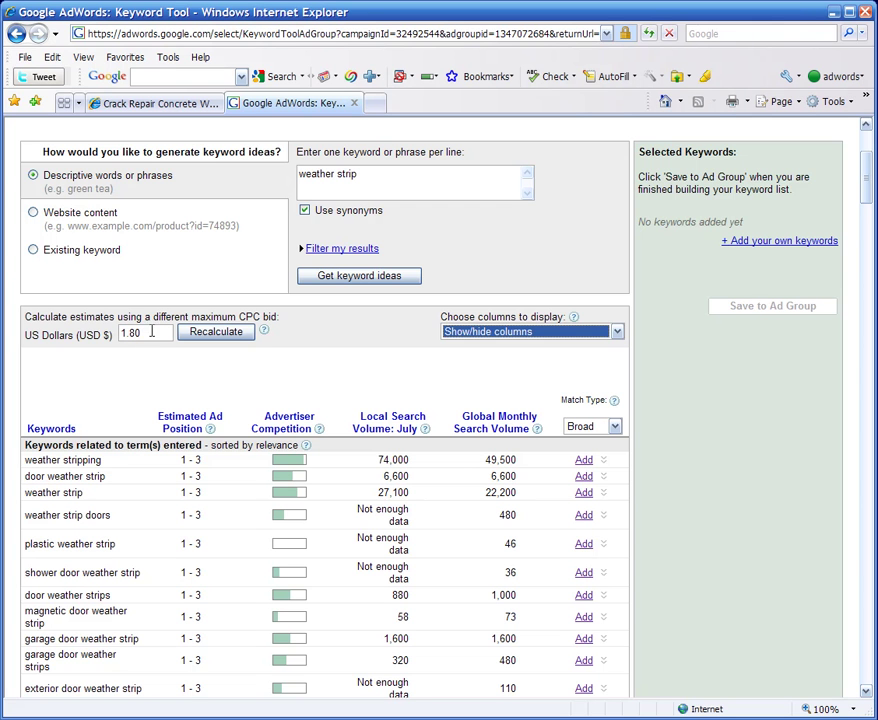
{"action": "left_click_drag", "start_coordinate": [140, 332], "coordinate": [122, 332]}
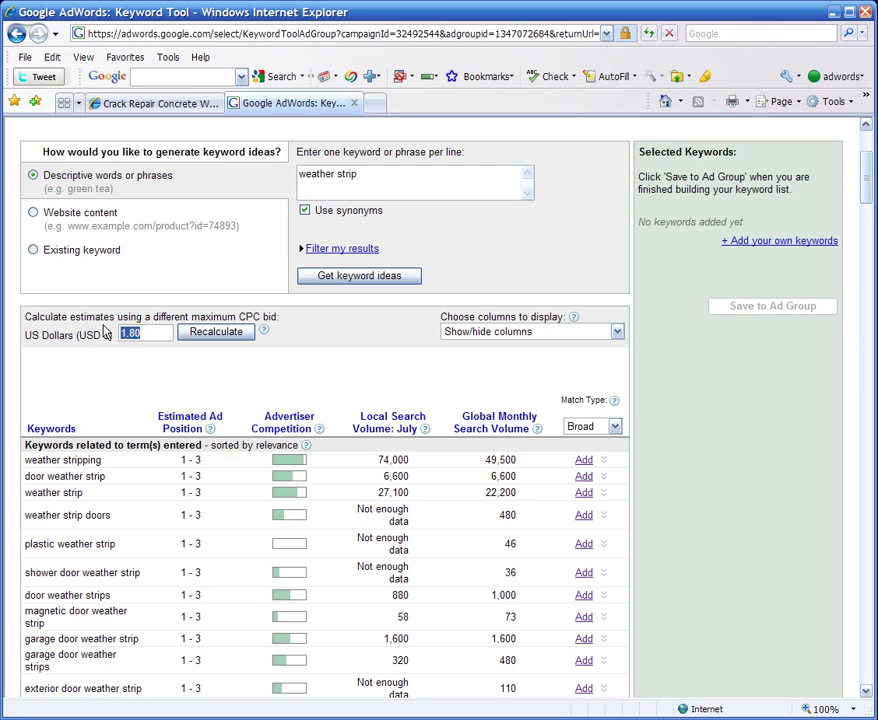
{"action": "type", "text": "2.50"}
{"action": "left_click", "coordinate": [211, 338]}
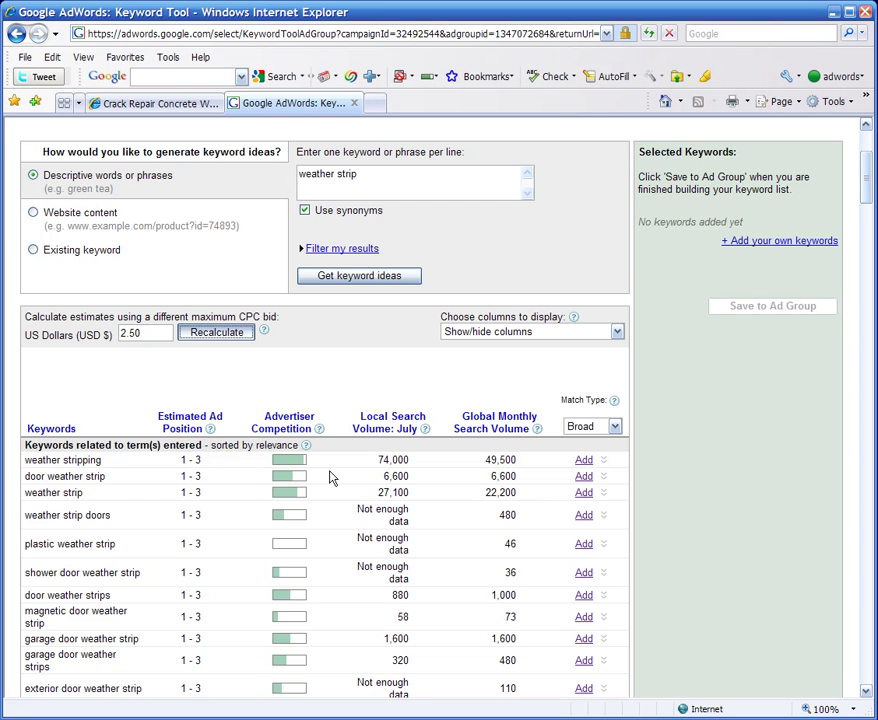
{"action": "key", "text": "Return"}
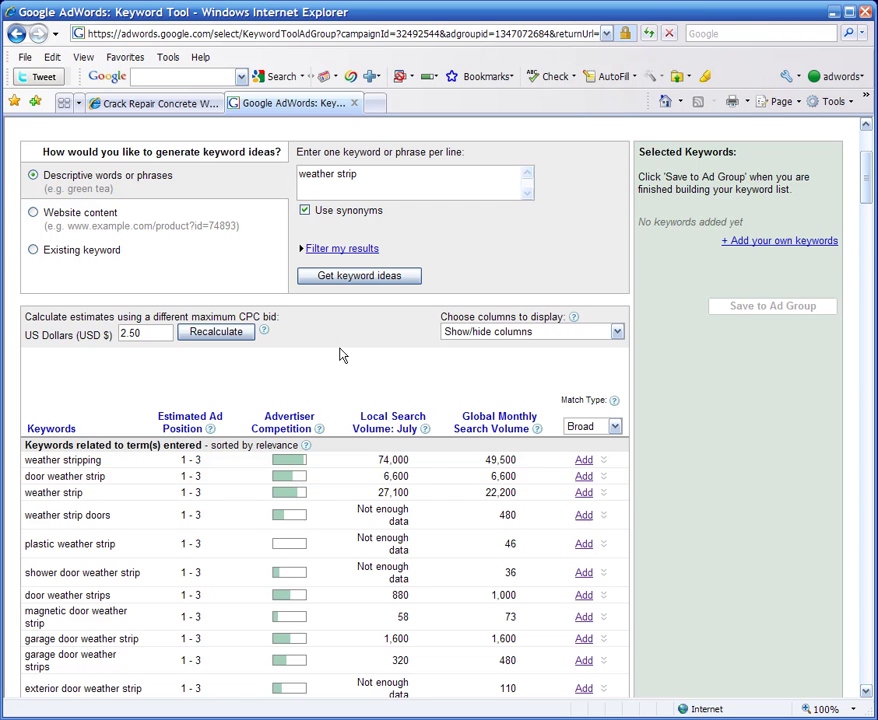
Show the Search Volume Trends, Highest Volume Occurred In and Estimated Avg. CPC columns in the keyword results.
{"action": "left_click", "coordinate": [617, 338]}
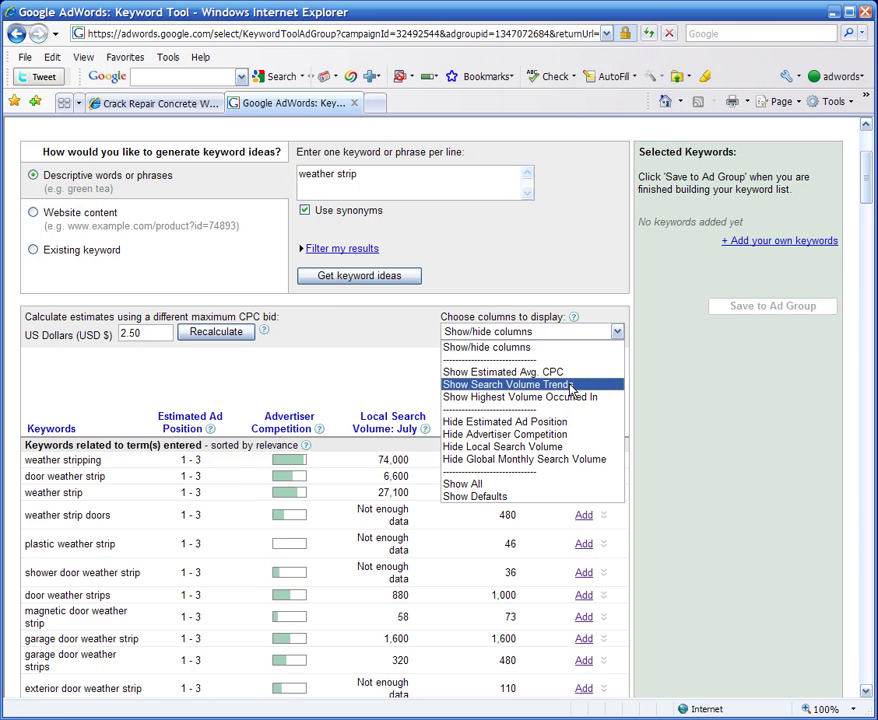
{"action": "left_click", "coordinate": [571, 389]}
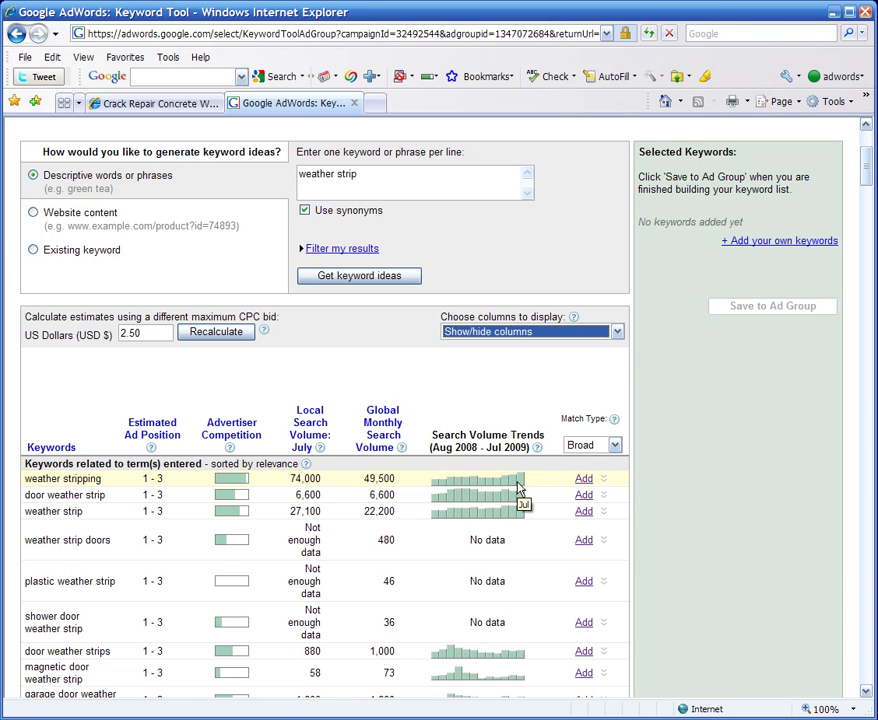
{"action": "left_click", "coordinate": [617, 333]}
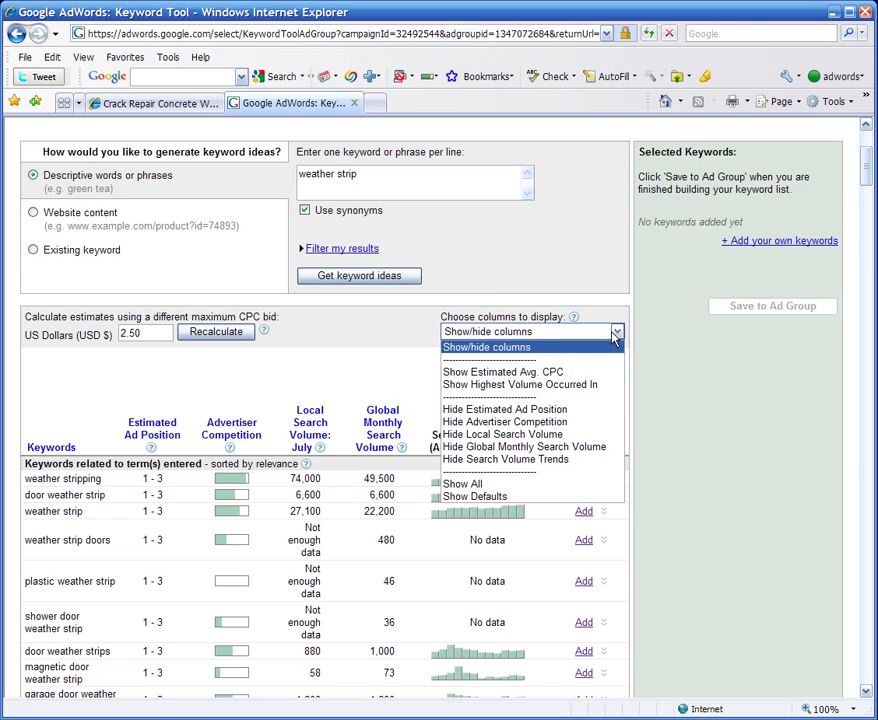
{"action": "left_click", "coordinate": [552, 385]}
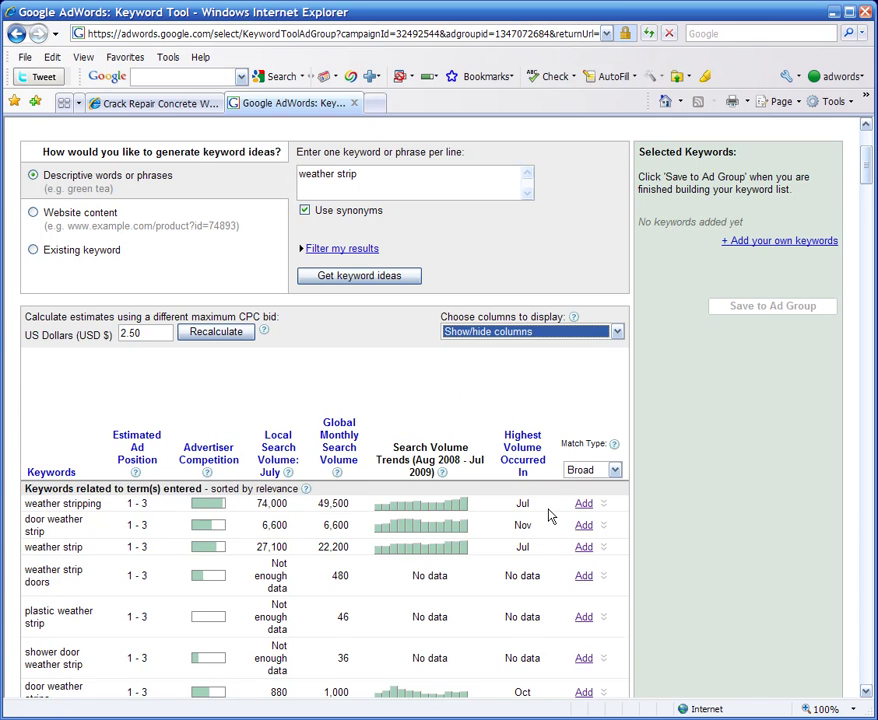
{"action": "scroll", "coordinate": [548, 516], "scroll_direction": "down", "scroll_amount": 3}
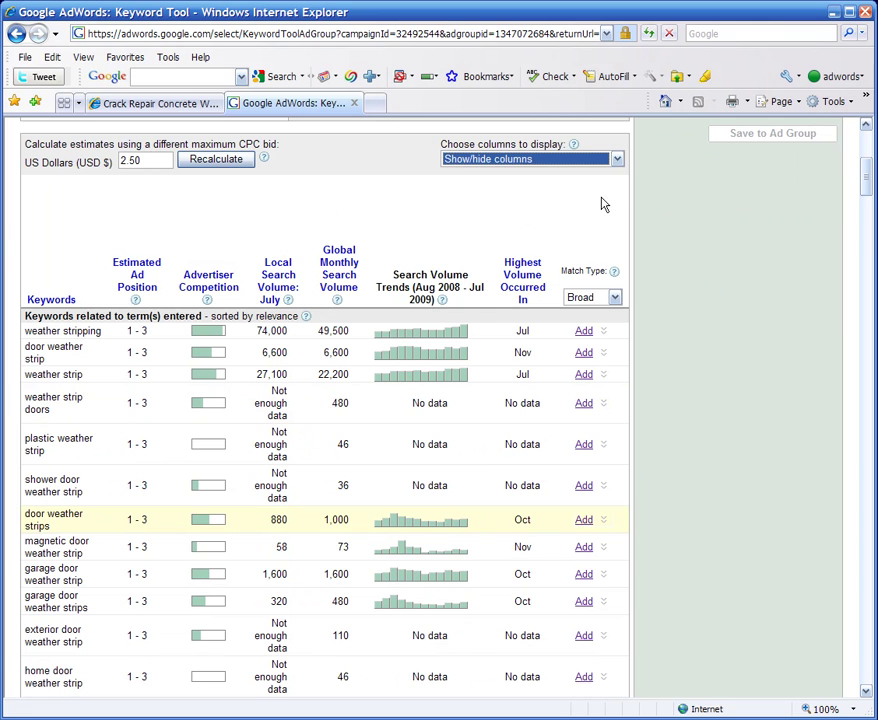
{"action": "left_click", "coordinate": [617, 162]}
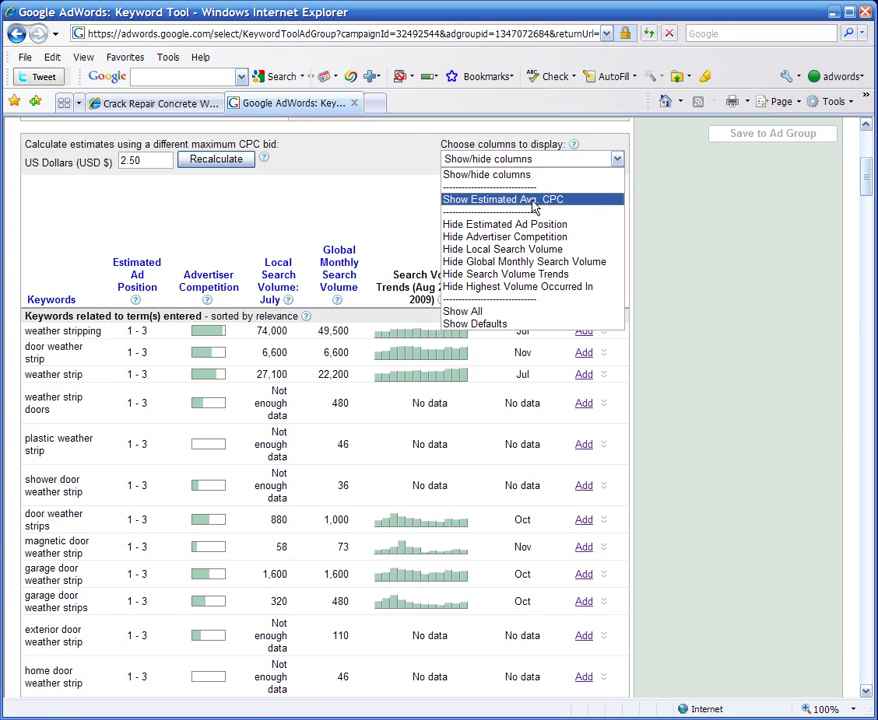
{"action": "left_click", "coordinate": [533, 203]}
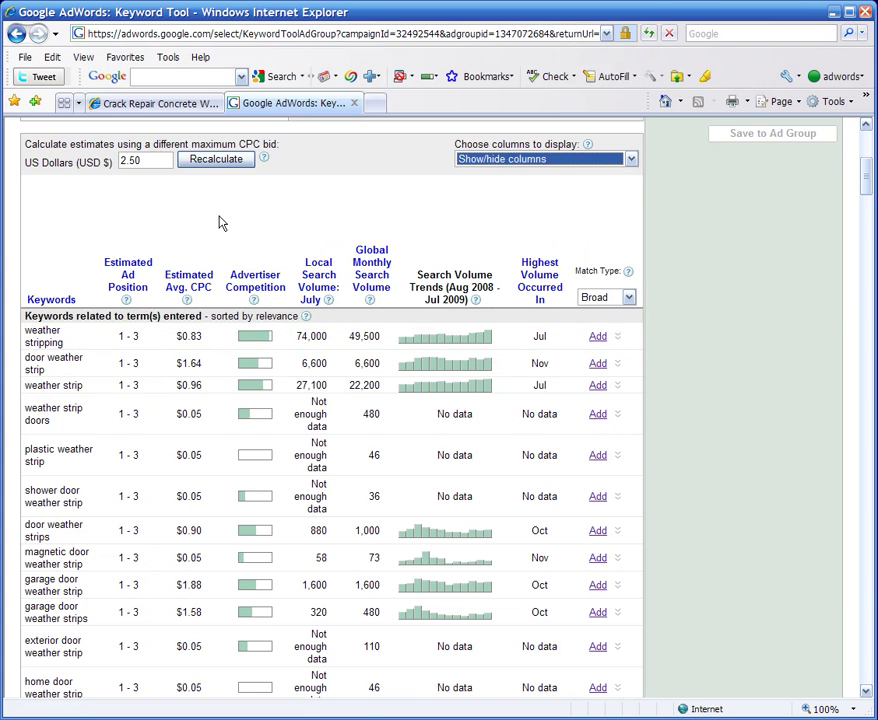
Examine the estimated average CPC, competition and search volumes through the related and additional keyword suggestions.
{"action": "scroll", "coordinate": [247, 220], "scroll_direction": "up", "scroll_amount": 2}
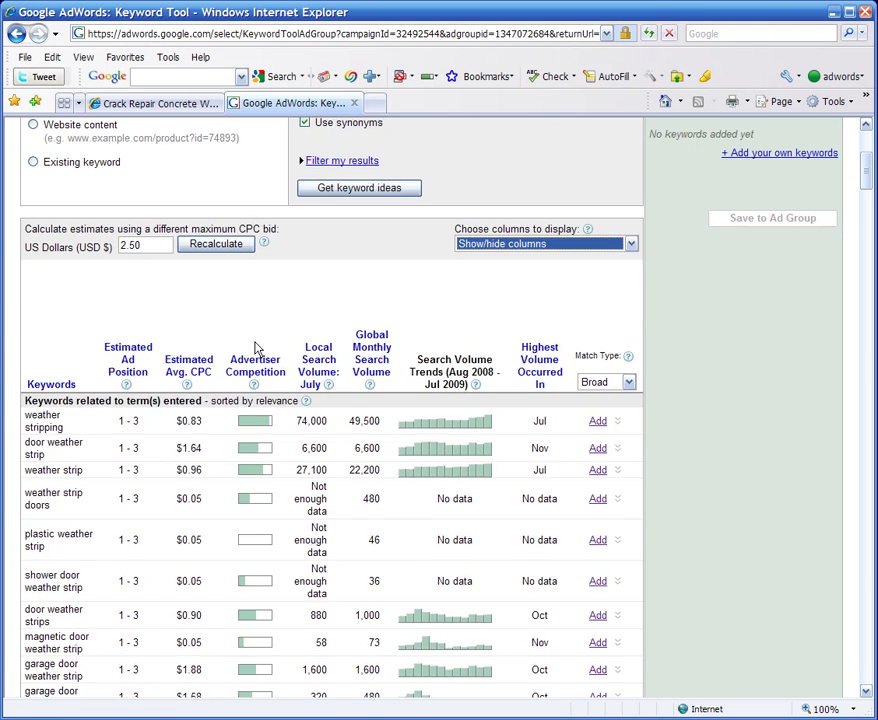
{"action": "scroll", "coordinate": [216, 386], "scroll_direction": "down", "scroll_amount": 2}
{"action": "scroll", "coordinate": [210, 369], "scroll_direction": "down", "scroll_amount": 2}
{"action": "scroll", "coordinate": [210, 369], "scroll_direction": "down", "scroll_amount": 6}
{"action": "scroll", "coordinate": [207, 371], "scroll_direction": "down", "scroll_amount": 6}
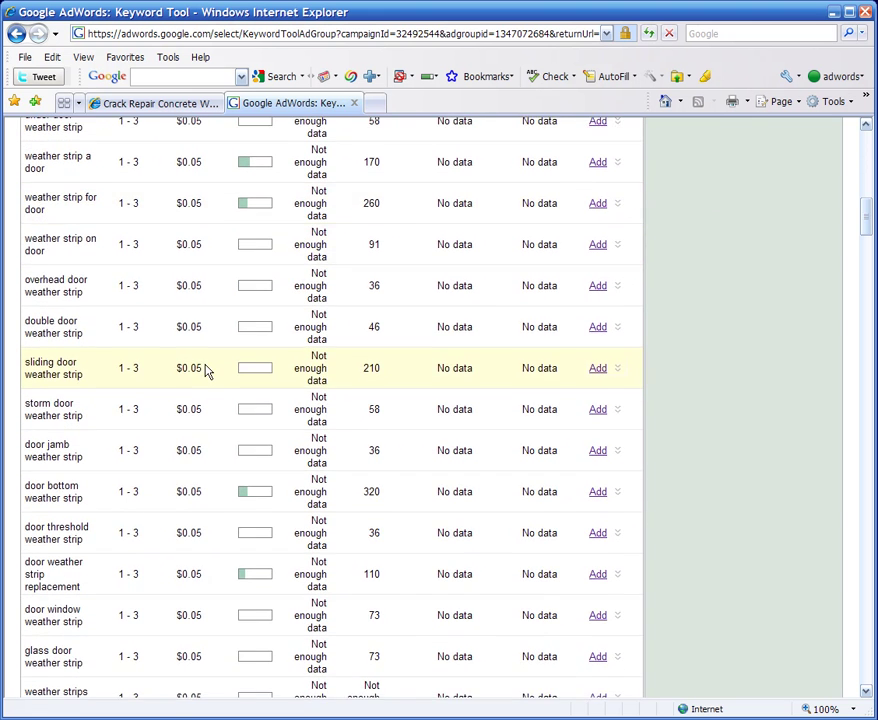
{"action": "scroll", "coordinate": [207, 370], "scroll_direction": "down", "scroll_amount": 6}
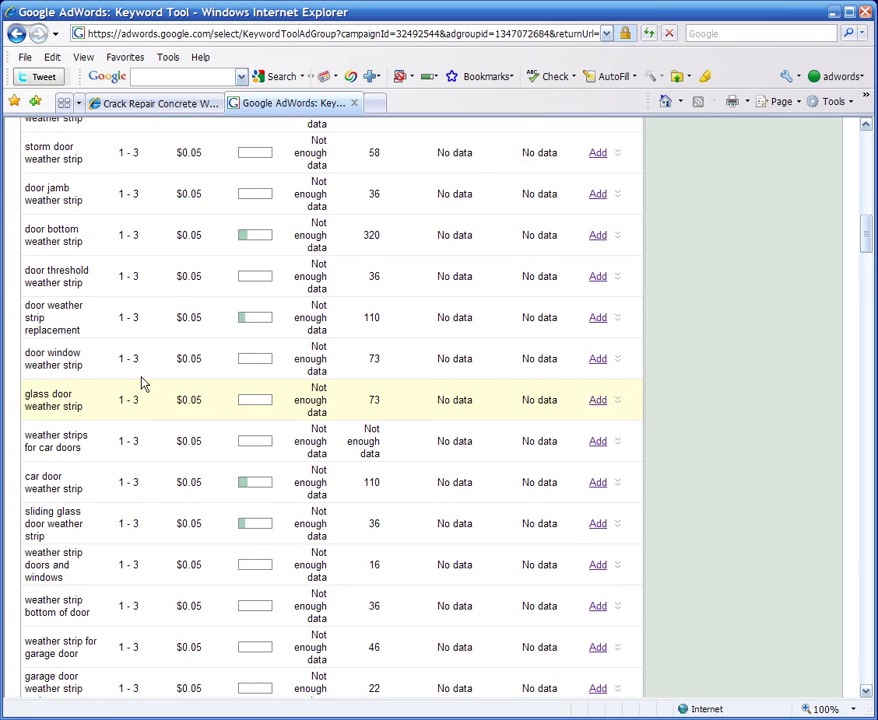
{"action": "scroll", "coordinate": [194, 421], "scroll_direction": "down", "scroll_amount": 8}
{"action": "scroll", "coordinate": [194, 424], "scroll_direction": "down", "scroll_amount": 18}
{"action": "scroll", "coordinate": [194, 426], "scroll_direction": "down", "scroll_amount": 6}
{"action": "scroll", "coordinate": [193, 426], "scroll_direction": "down", "scroll_amount": 14}
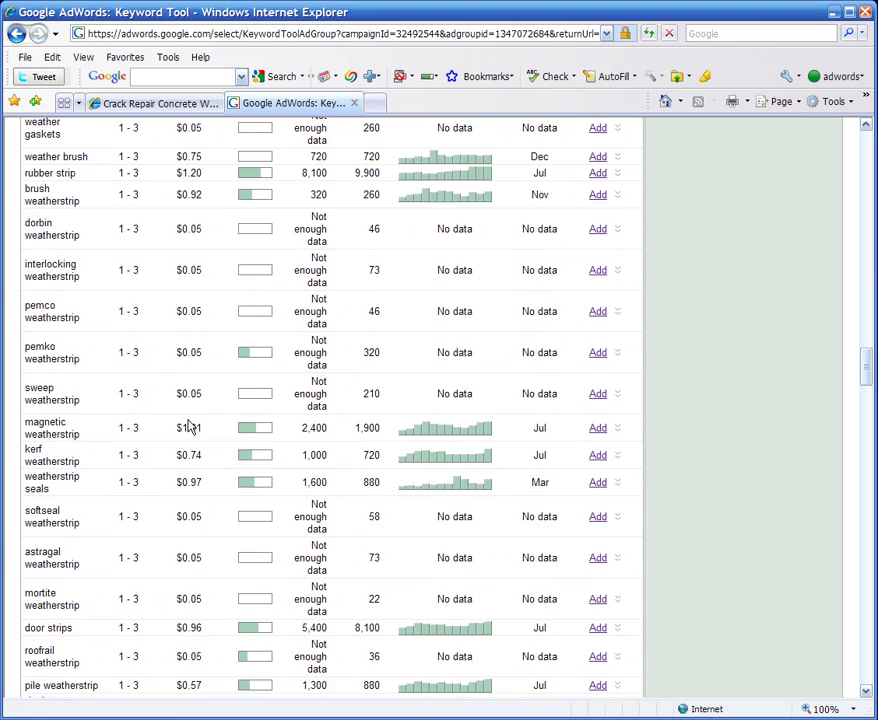
{"action": "scroll", "coordinate": [190, 427], "scroll_direction": "down", "scroll_amount": 8}
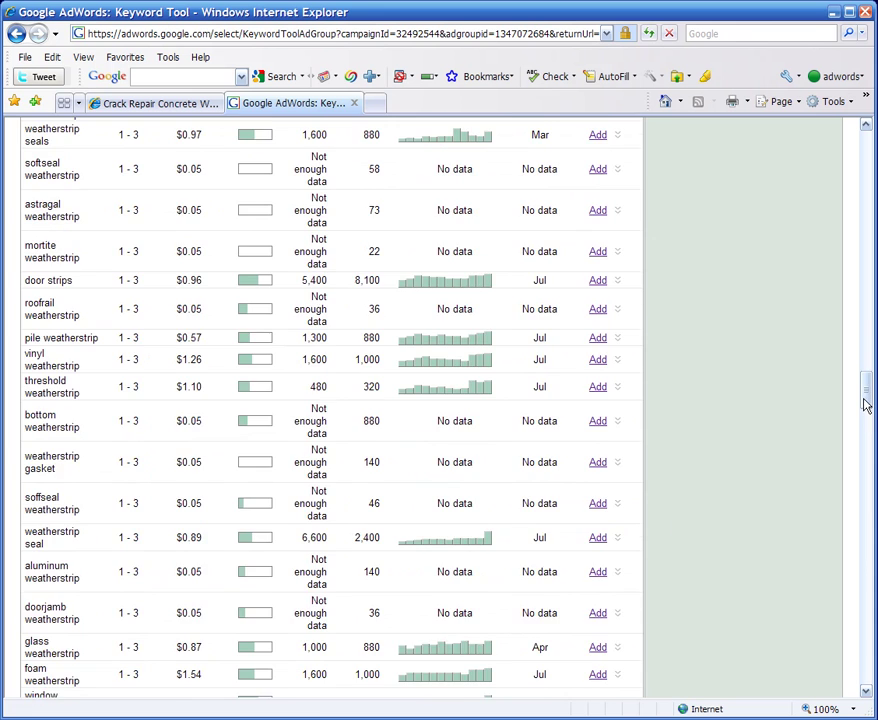
Download all related keywords as .csv (for excel), open keywords.csv in Excel to view the data, and close it.
{"action": "left_click_drag", "start_coordinate": [866, 404], "coordinate": [868, 345]}
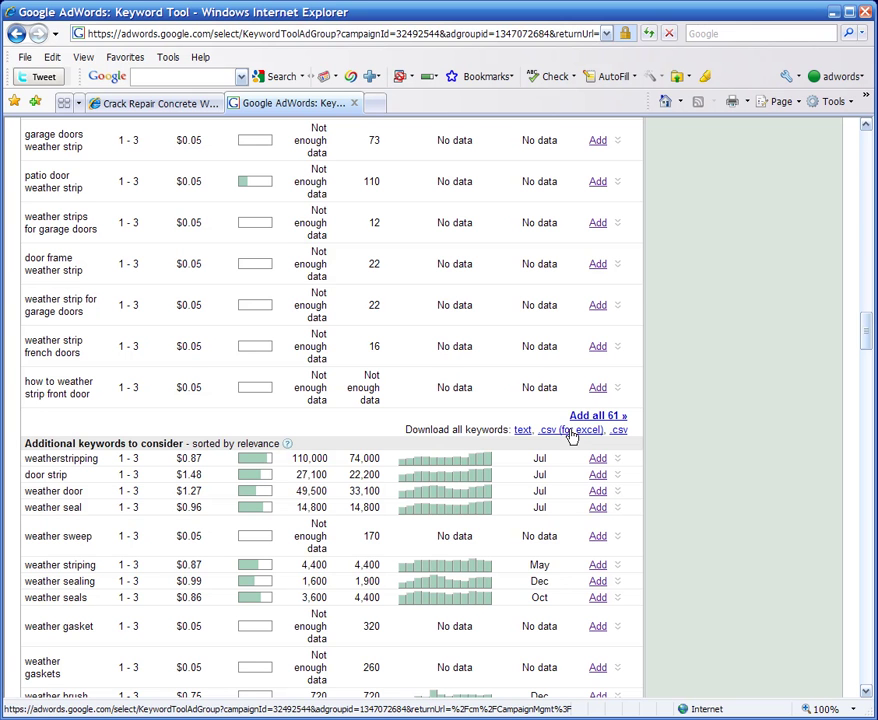
{"action": "left_click", "coordinate": [571, 432]}
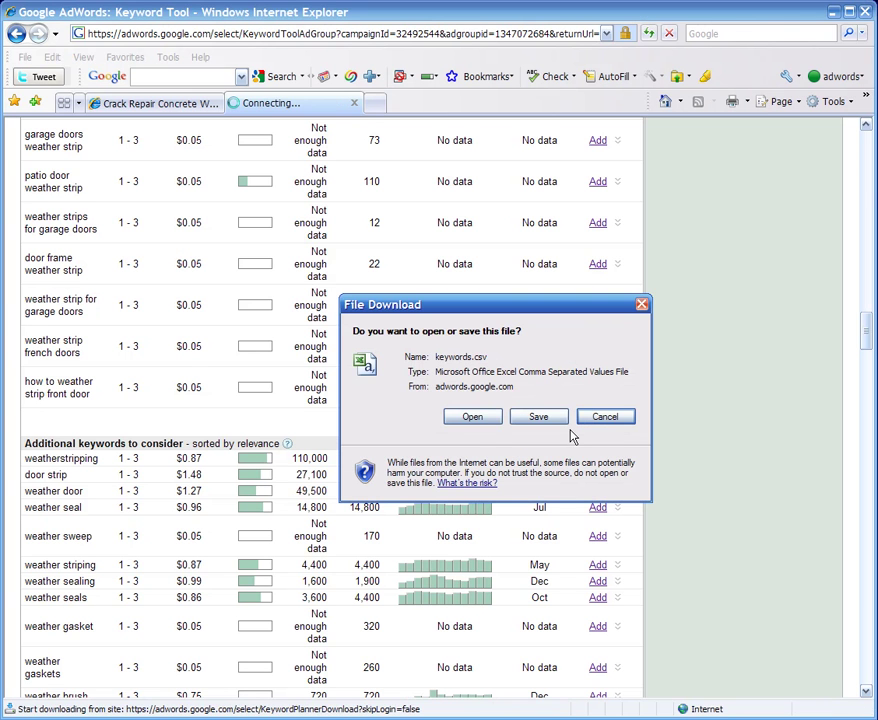
{"action": "left_click", "coordinate": [472, 417]}
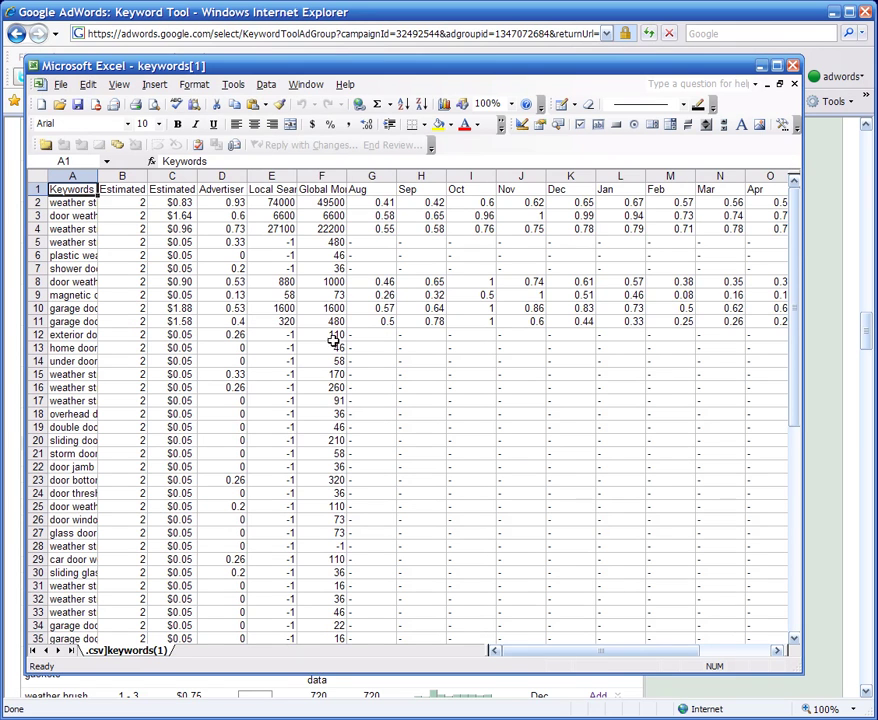
{"action": "left_click", "coordinate": [792, 66]}
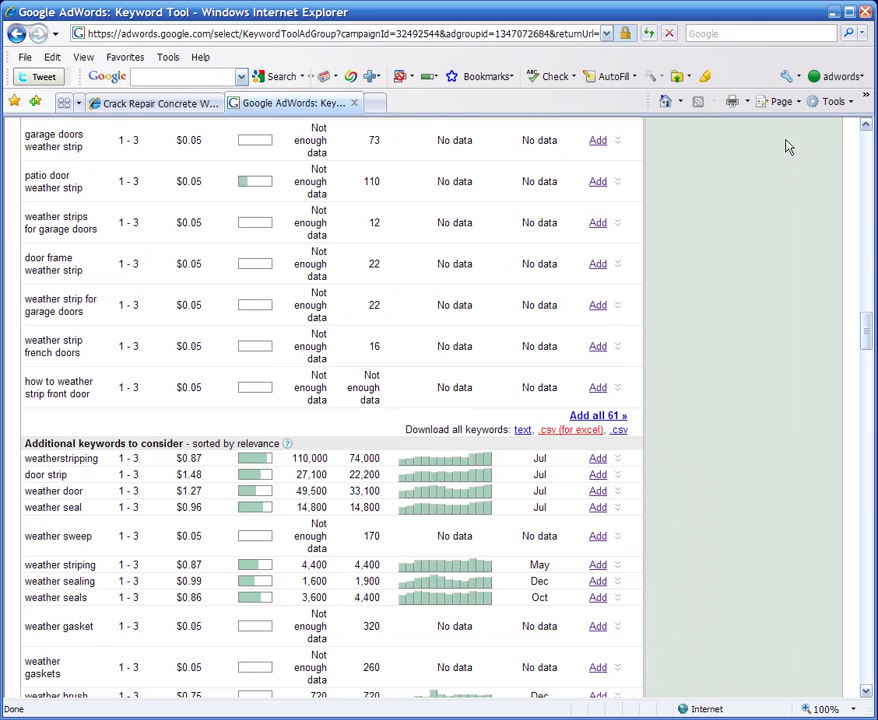